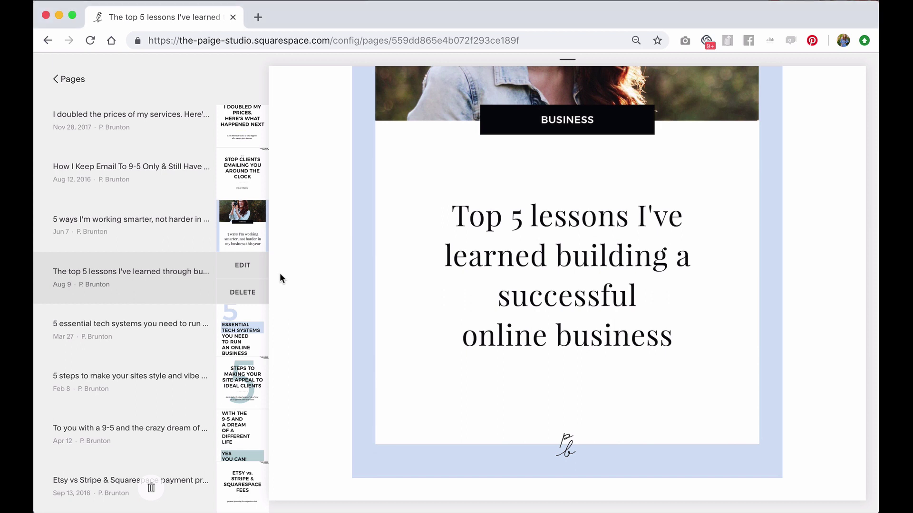
Create a new blank standard page under Not Linked in the Pages panel
scroll(280, 275, down, 1)
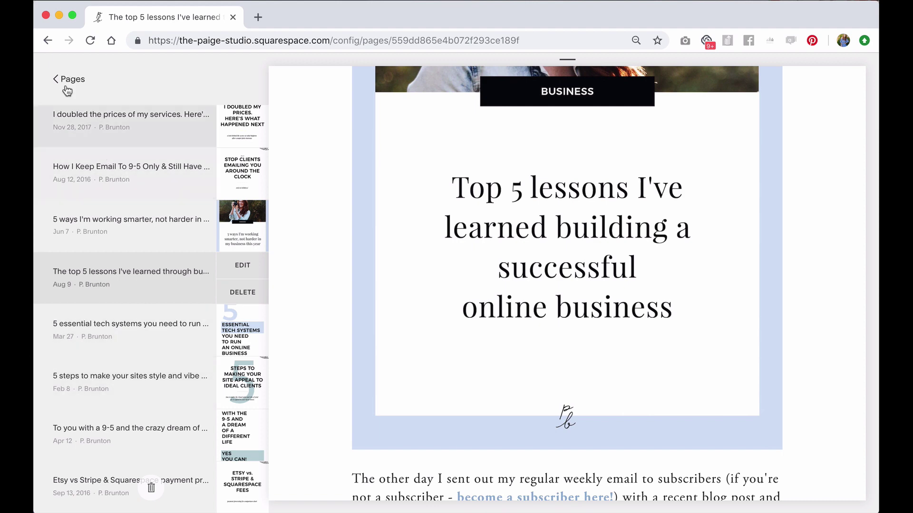
click(67, 80)
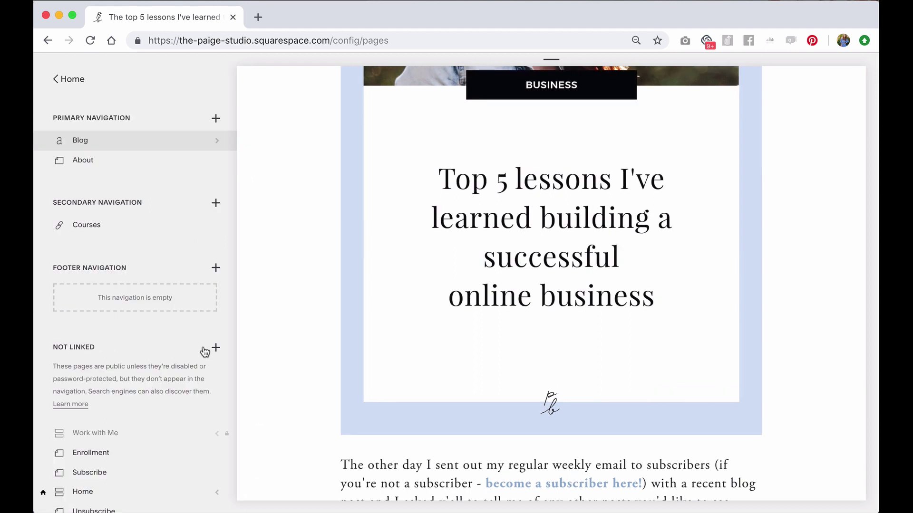
click(215, 347)
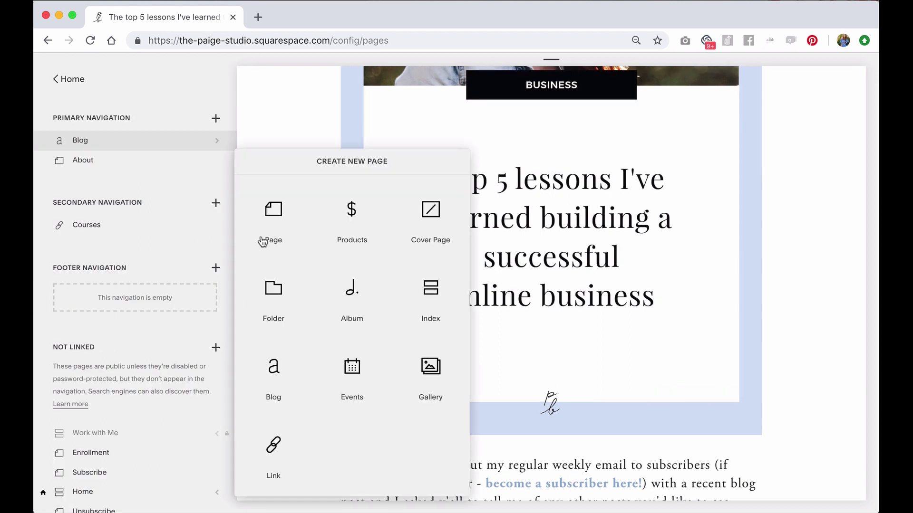
click(276, 211)
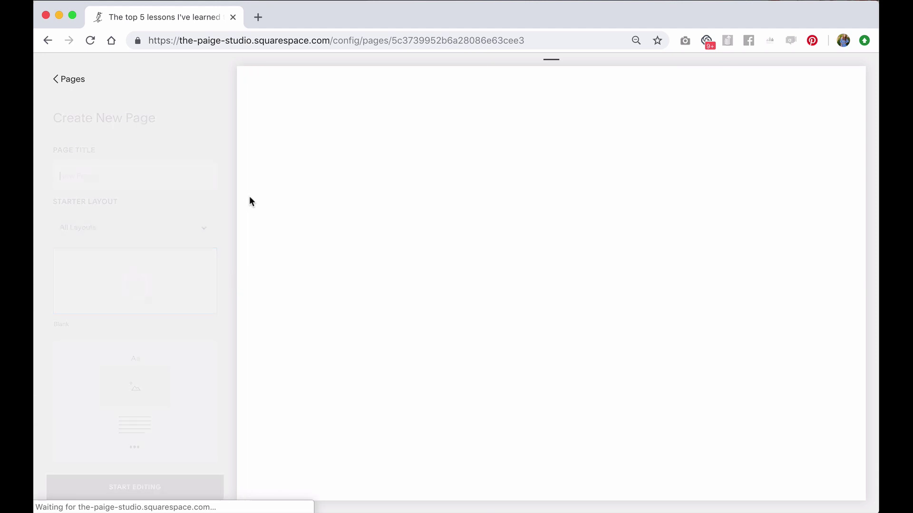
Title the new page 'Photos' and insert an image block on it
text(Photos)
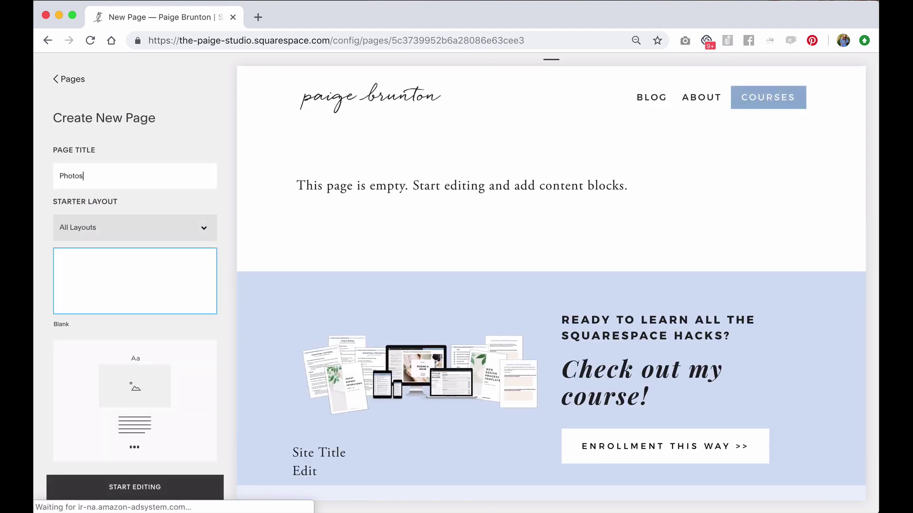
click(115, 486)
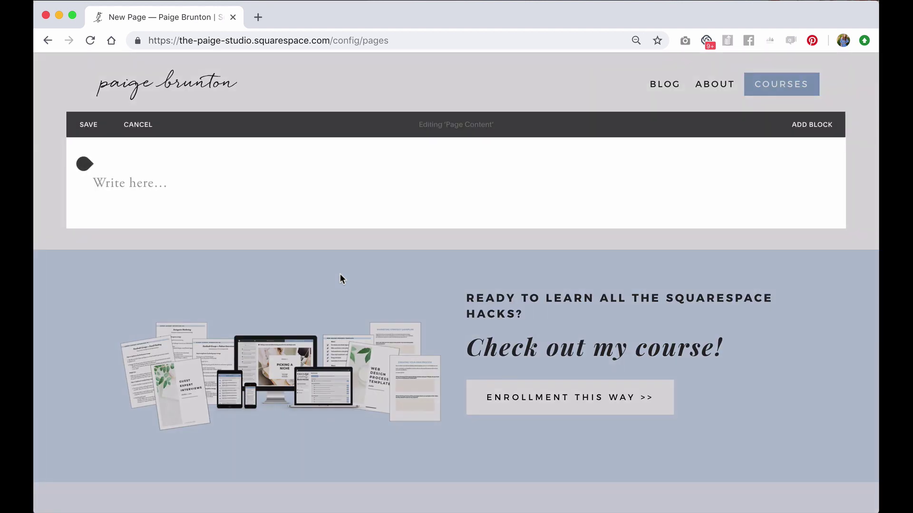
click(84, 164)
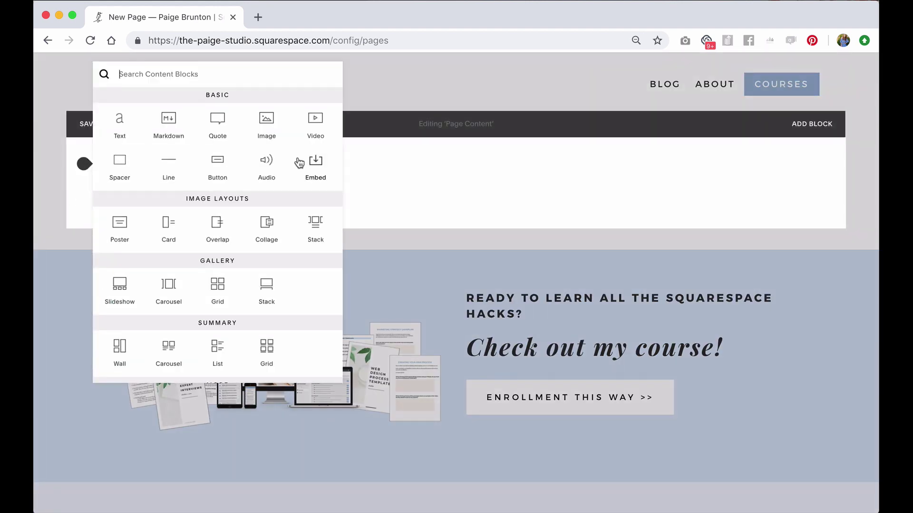
click(265, 120)
Upload the 5 top lessons graphic into the image block, apply it, and save the page
click(738, 248)
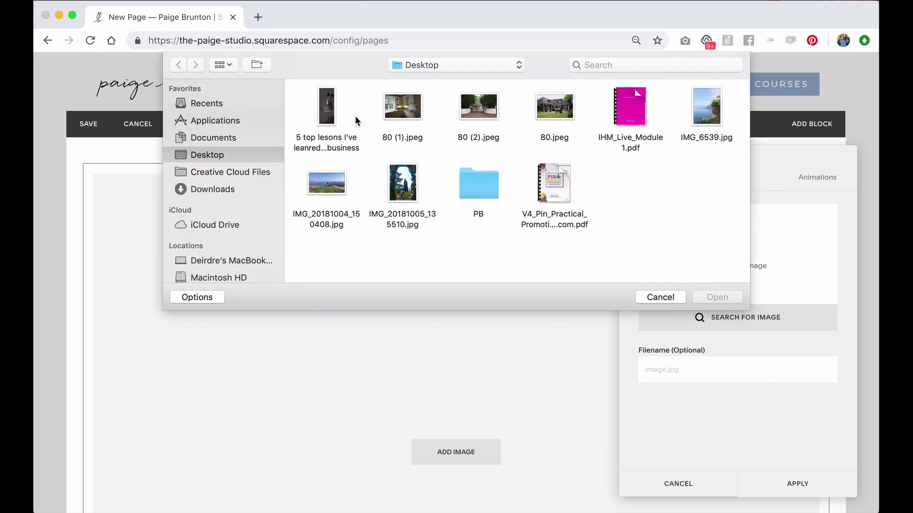
double_click(324, 106)
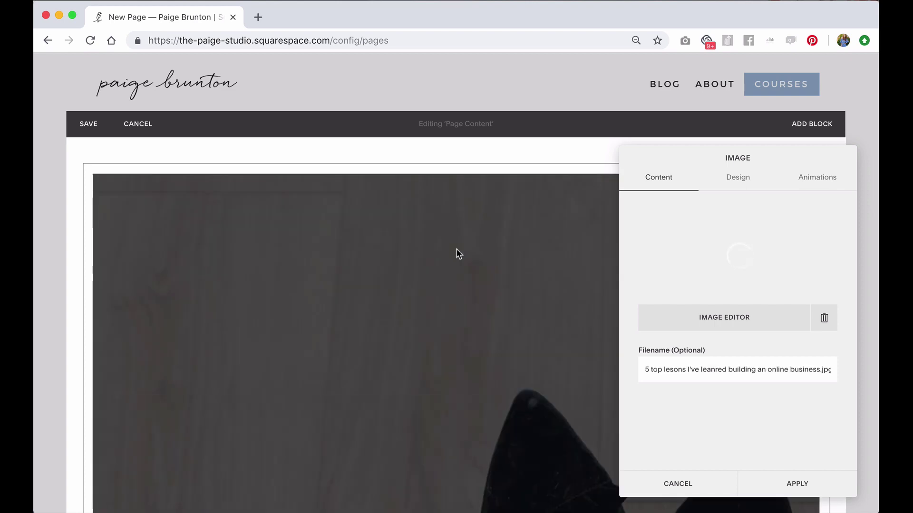
scroll(457, 254, down, 15)
scroll(455, 249, down, 10)
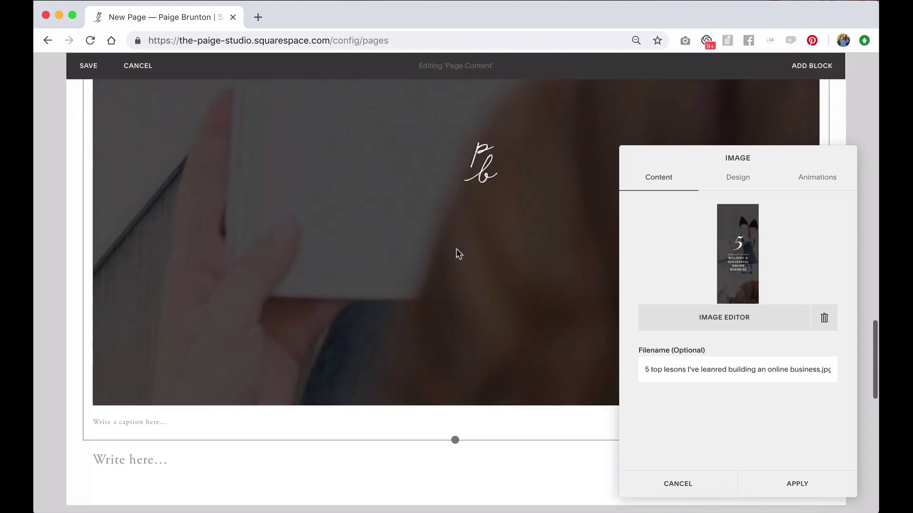
click(792, 484)
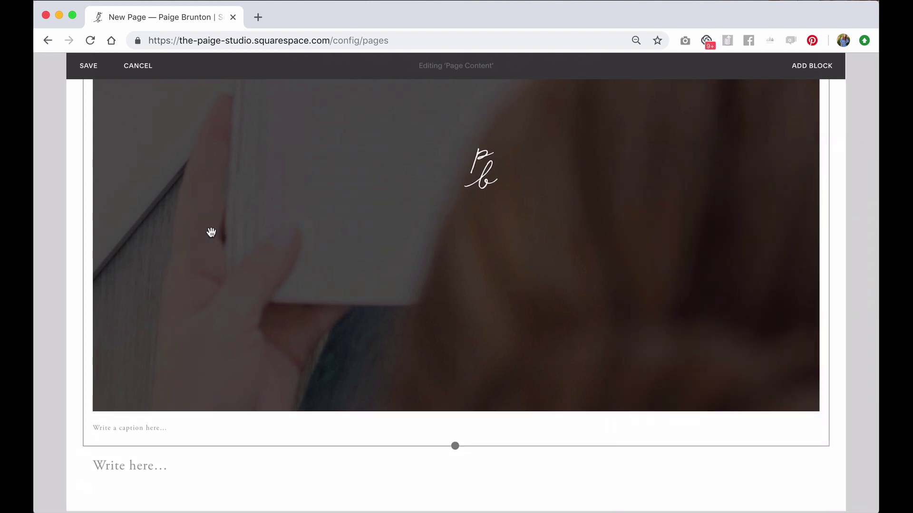
scroll(210, 232, up, 6)
click(95, 67)
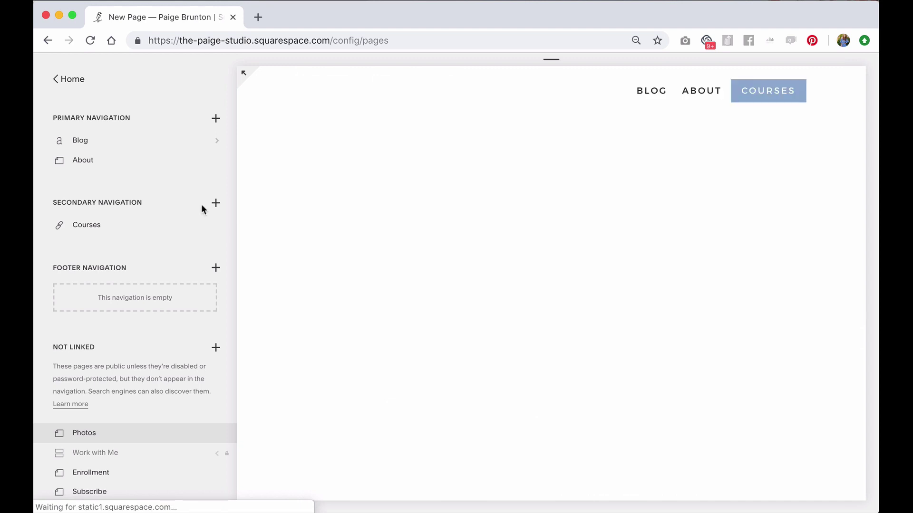
Load paigebrunton.com/photos in a new tab and bring up the image's context menu
click(258, 18)
text(paigebrunton.com/photo)
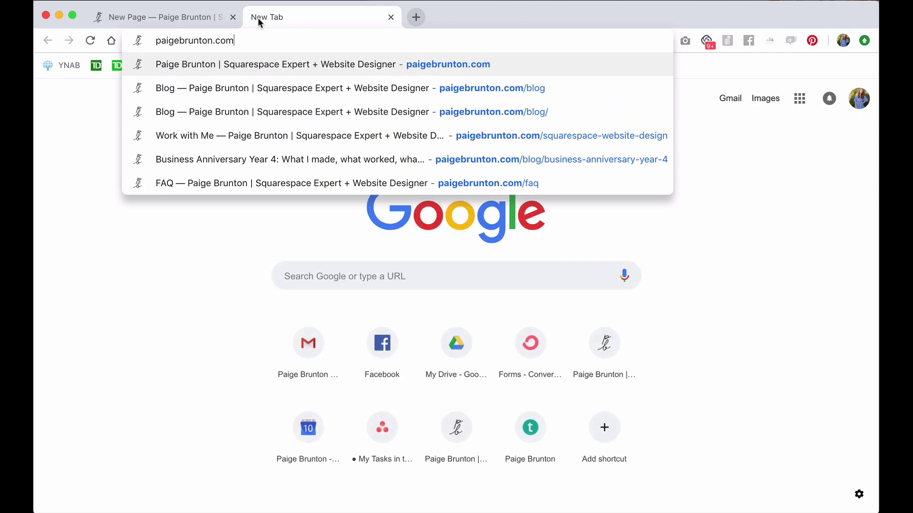
text(s)
key(Return)
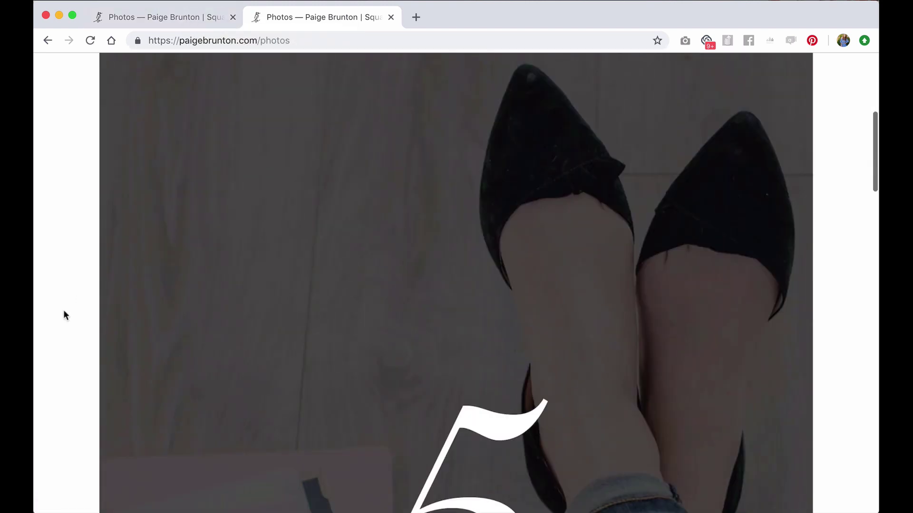
scroll(65, 315, up, 10)
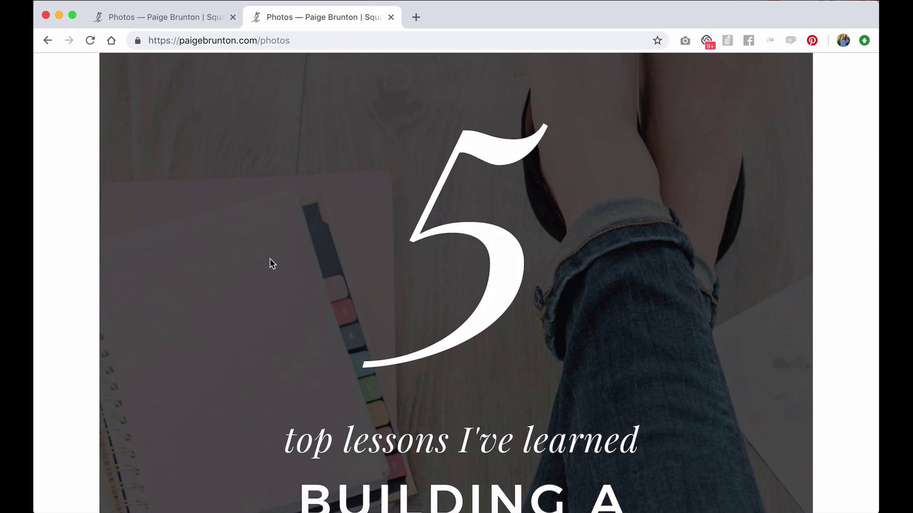
right_click(269, 258)
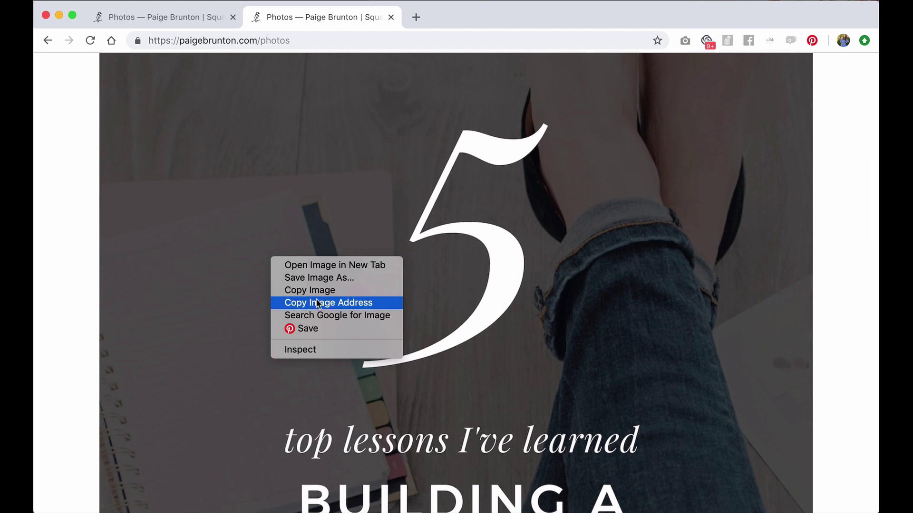
Copy the image address and paste it over the link's placeholder in the Notes snippet
click(371, 303)
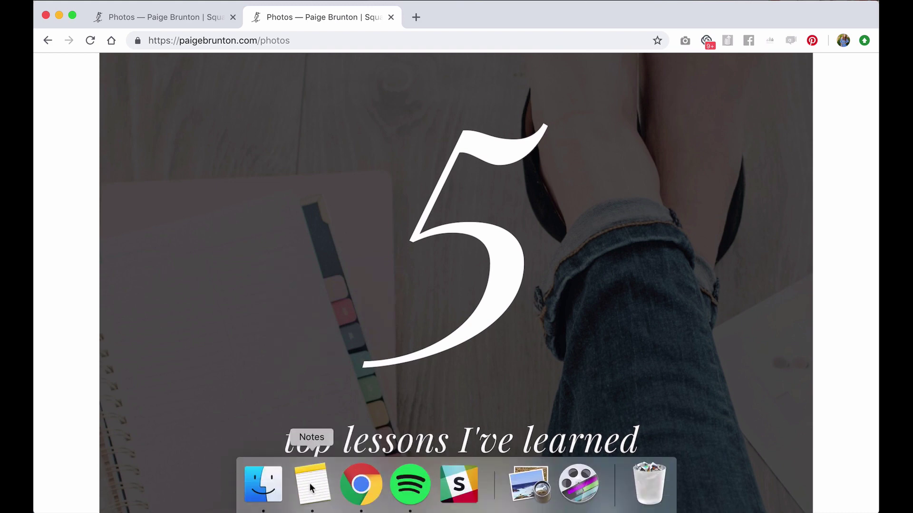
click(310, 483)
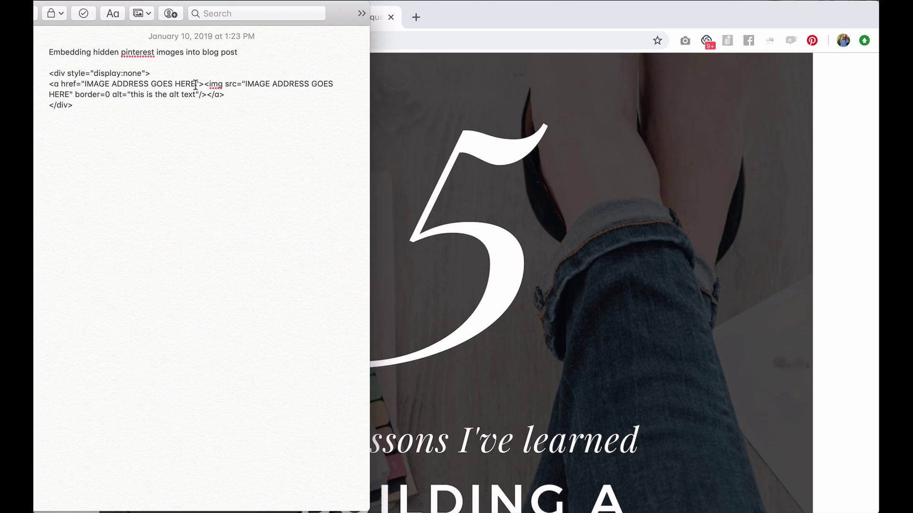
drag(195, 84, 84, 88)
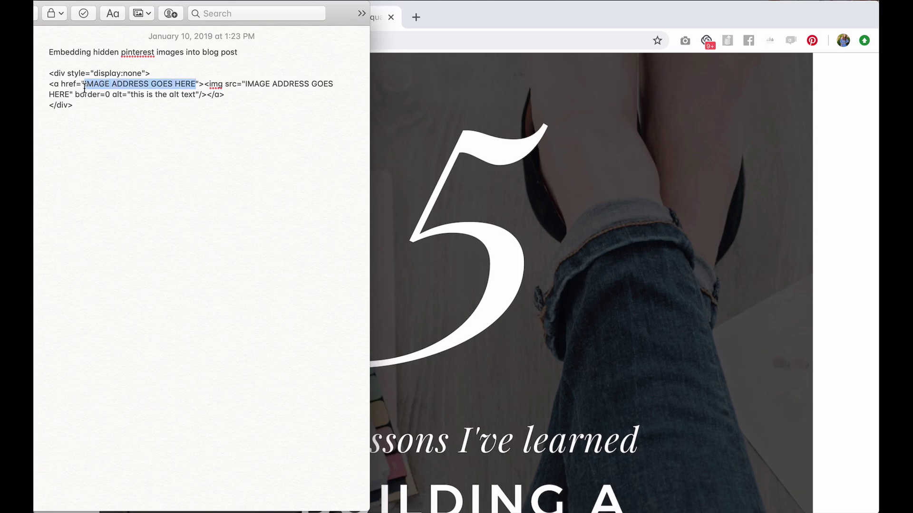
key(BackSpace)
key(super+v)
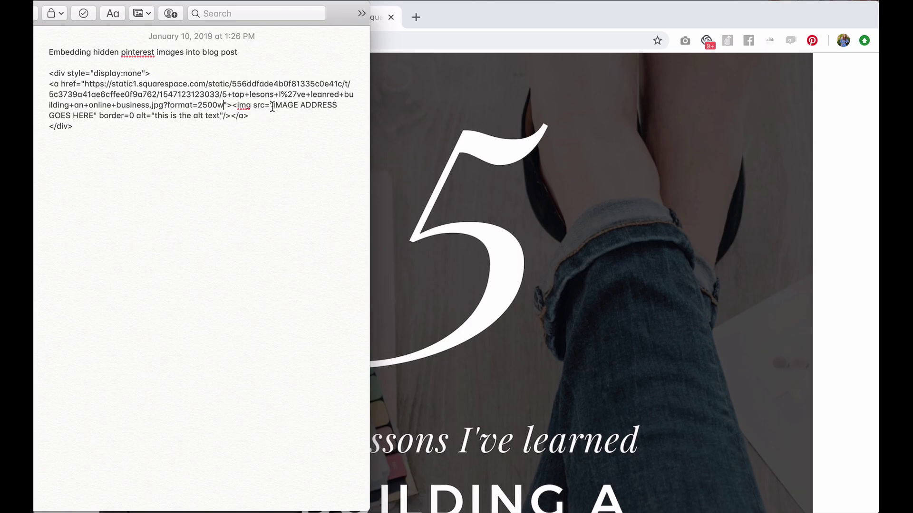
Replace the img src placeholder with the same URL and select the whole hidden-div snippet
drag(272, 105, 91, 117)
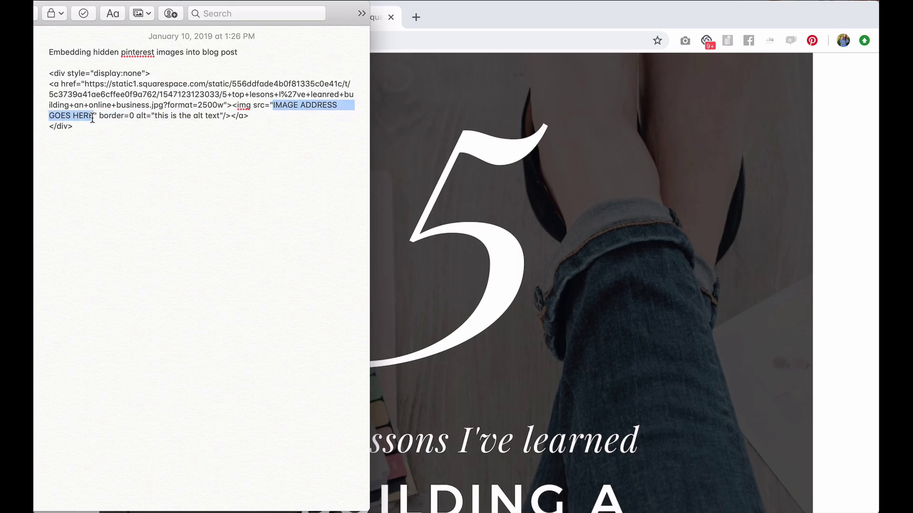
key(super+v)
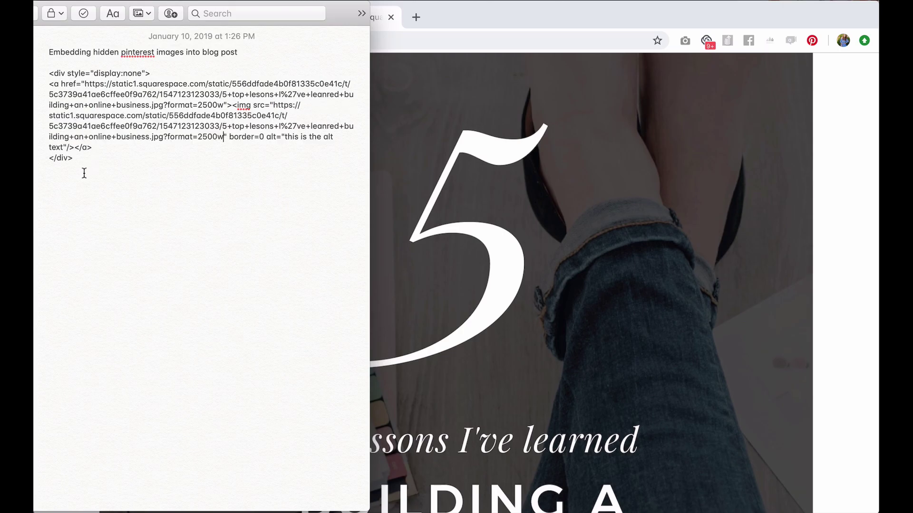
drag(79, 159, 41, 76)
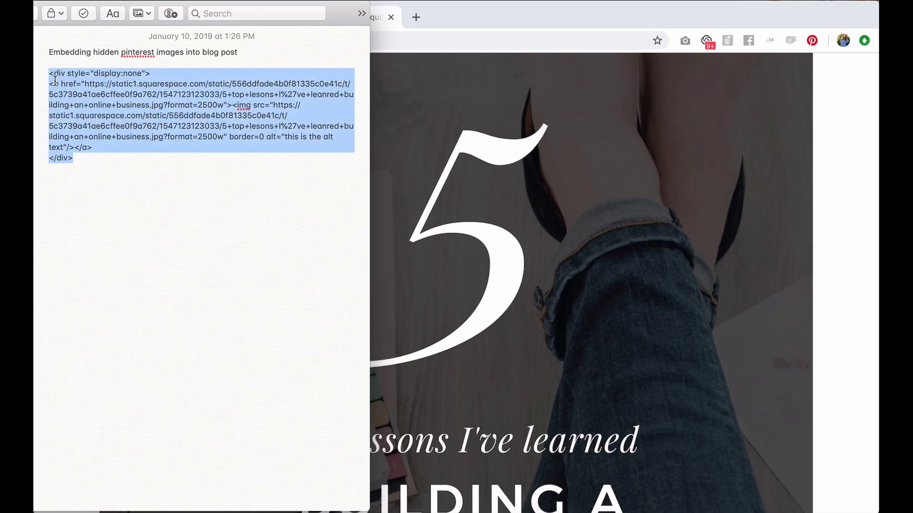
click(483, 186)
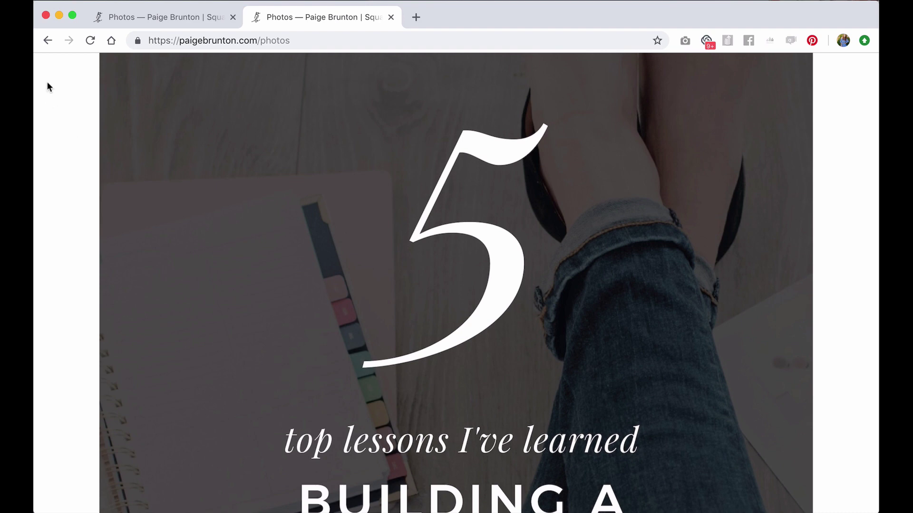
Search the Blog posts for 'top 5' and open the top 5 lessons post
click(169, 14)
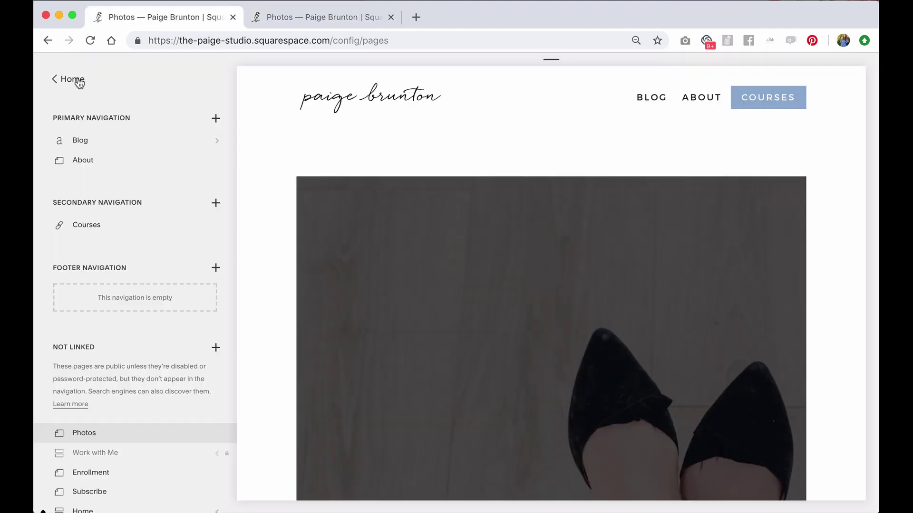
click(79, 140)
click(108, 154)
text(top 5)
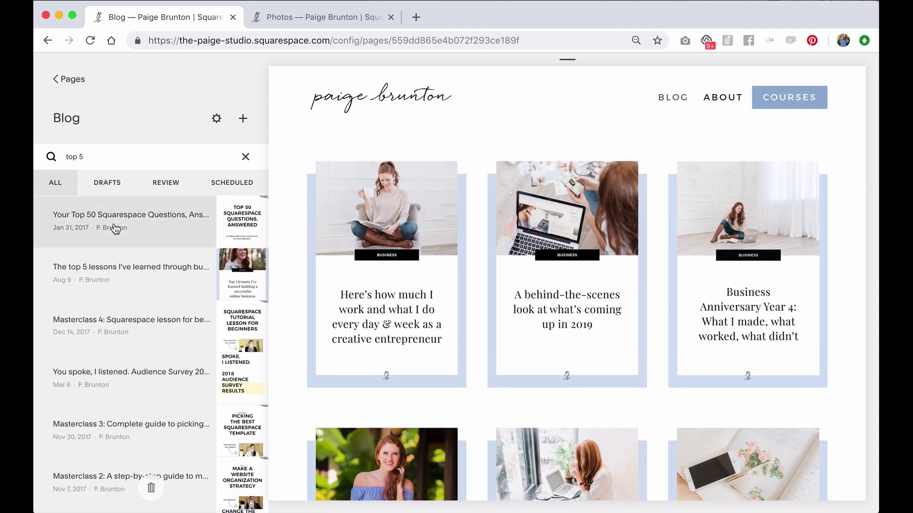
click(130, 283)
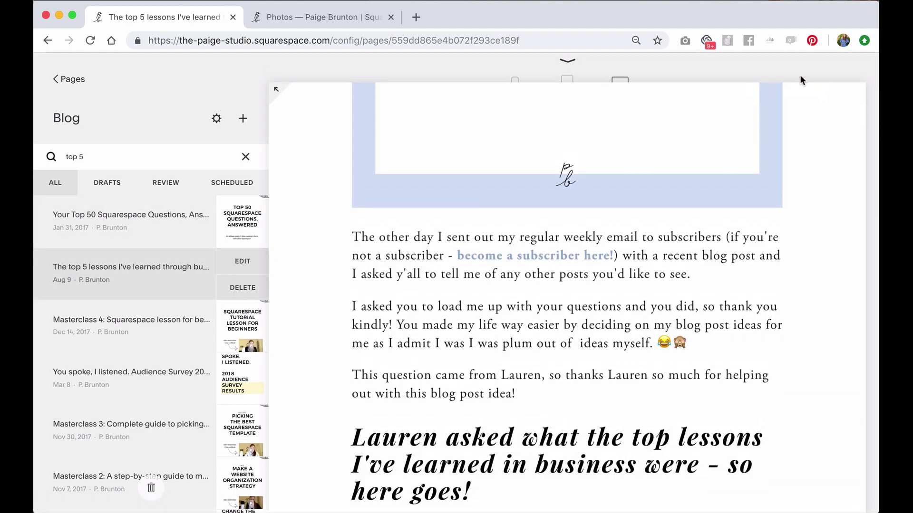
Insert a Code block below the You'll also love list in the post
click(805, 85)
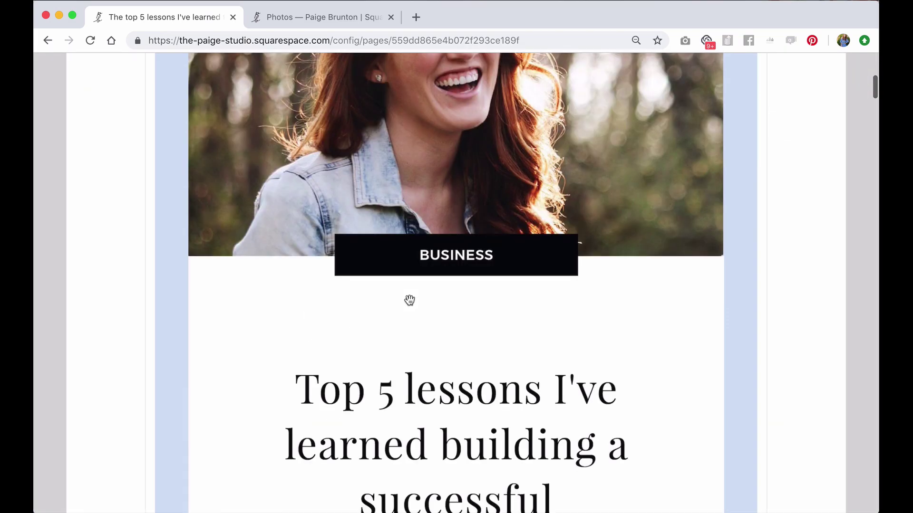
scroll(410, 299, down, 15)
scroll(409, 300, down, 20)
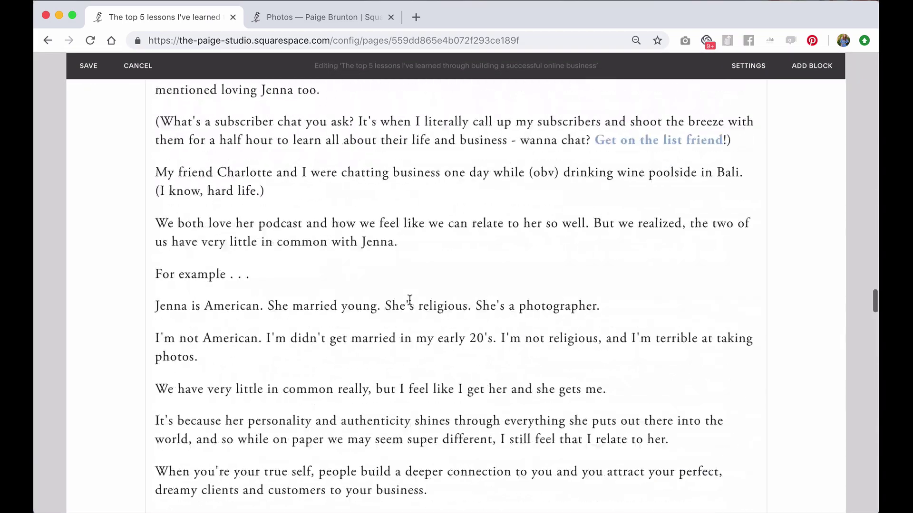
scroll(409, 304, up, 3)
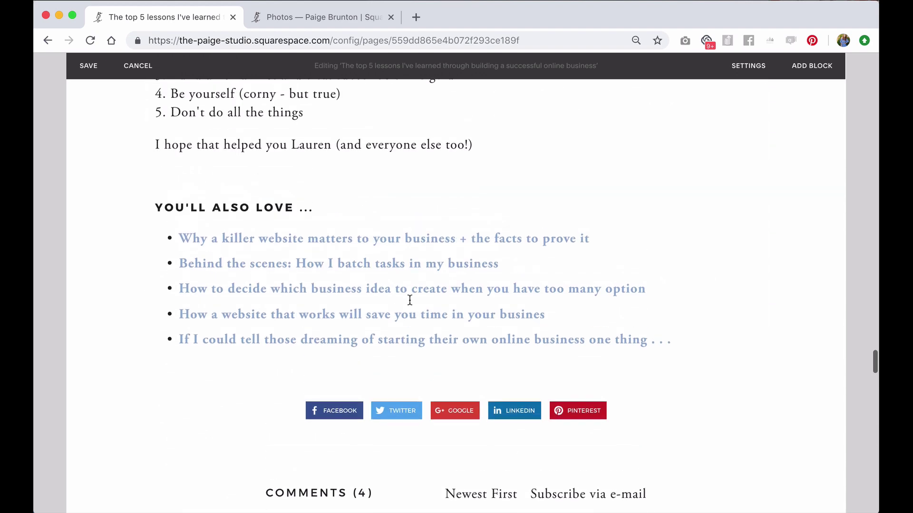
click(145, 367)
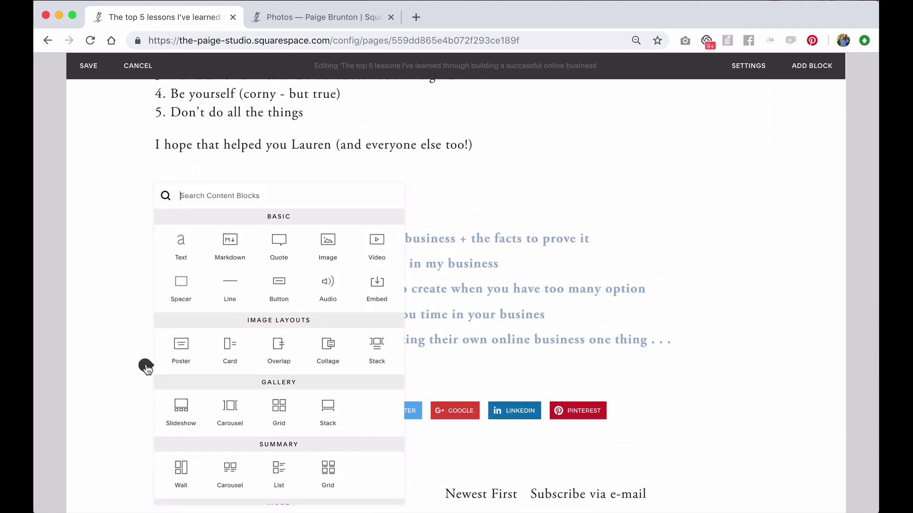
scroll(287, 345, down, 5)
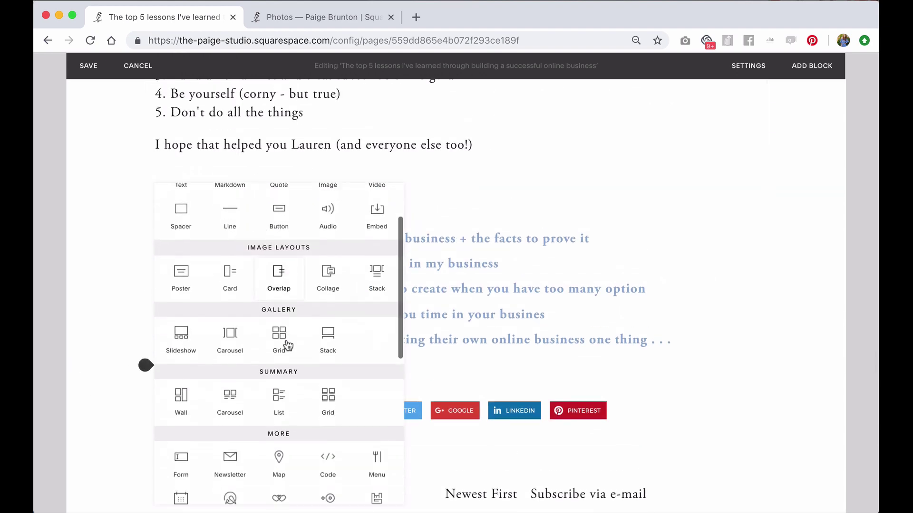
click(326, 318)
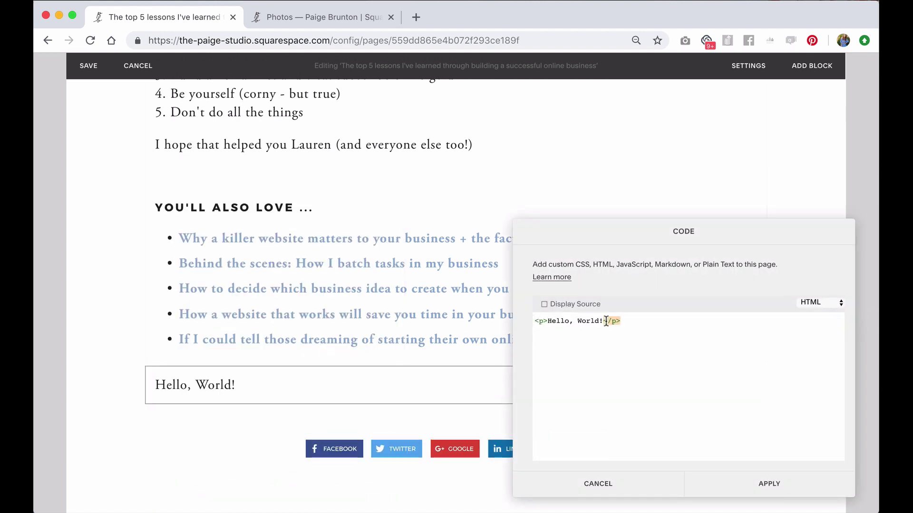
Replace the Hello World placeholder with the hidden linked-image HTML and apply the block
drag(622, 321, 535, 321)
key(BackSpace)
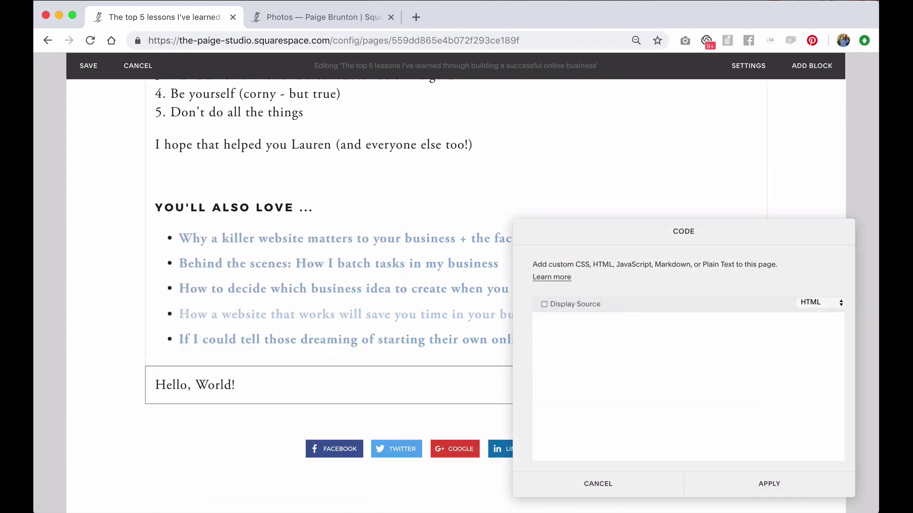
key(super+v)
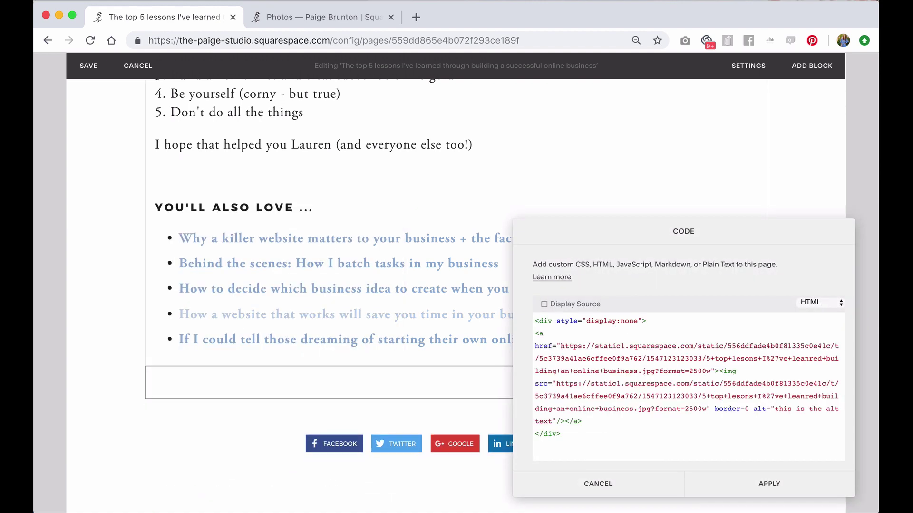
click(748, 481)
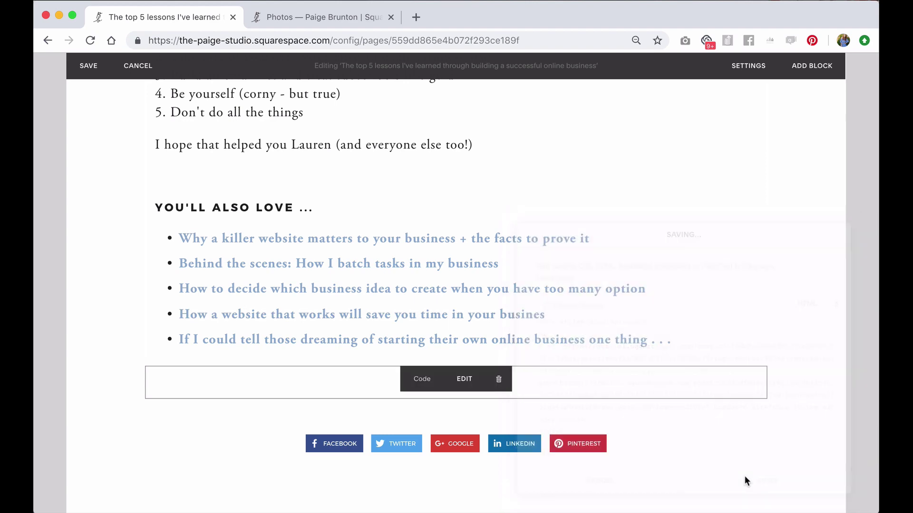
Save the post and select its URL slug in the post Options
click(89, 65)
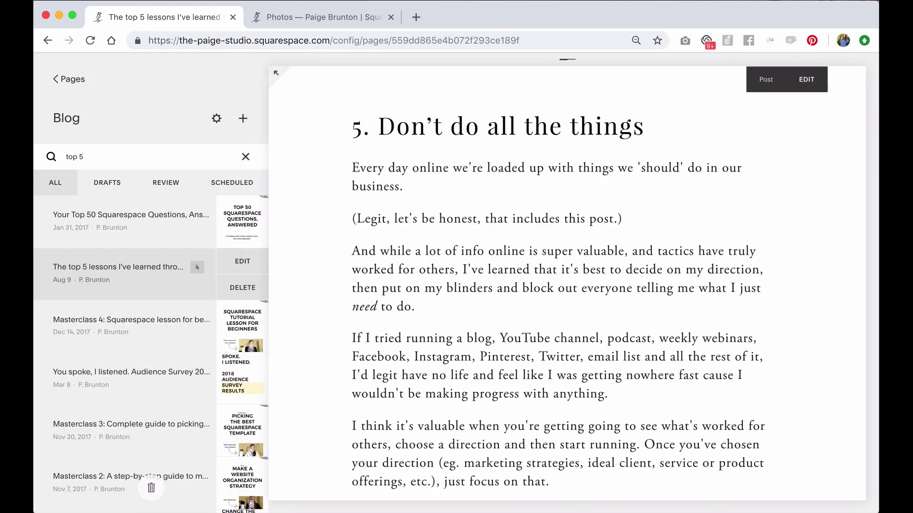
click(239, 265)
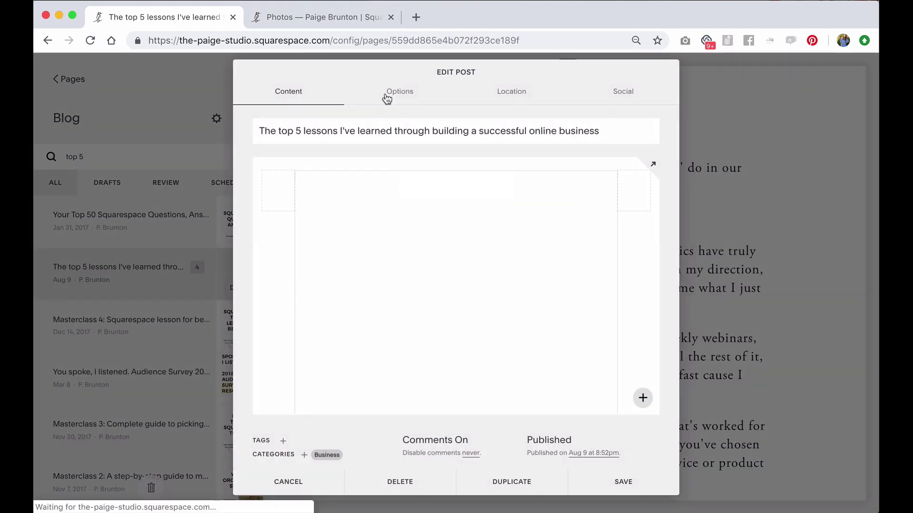
click(392, 93)
triple_click(477, 149)
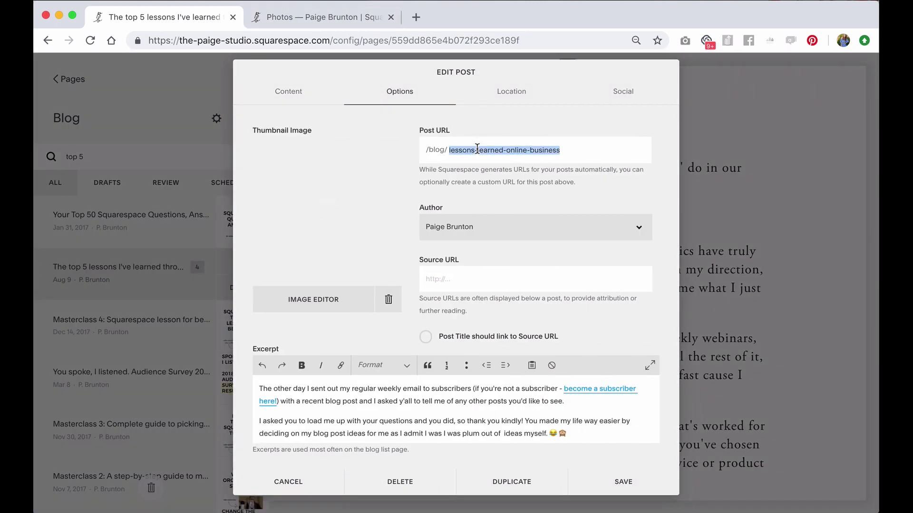
Load paigebrunton.com/blog/lessons-learned-online-business in the second tab
click(339, 15)
click(319, 42)
click(319, 43)
key(BackSpace)
key(BackSpace)
key(BackSpace)
key(BackSpace)
key(BackSpace)
key(BackSpace)
text(blog/)
key(ctrl+v)
key(Return)
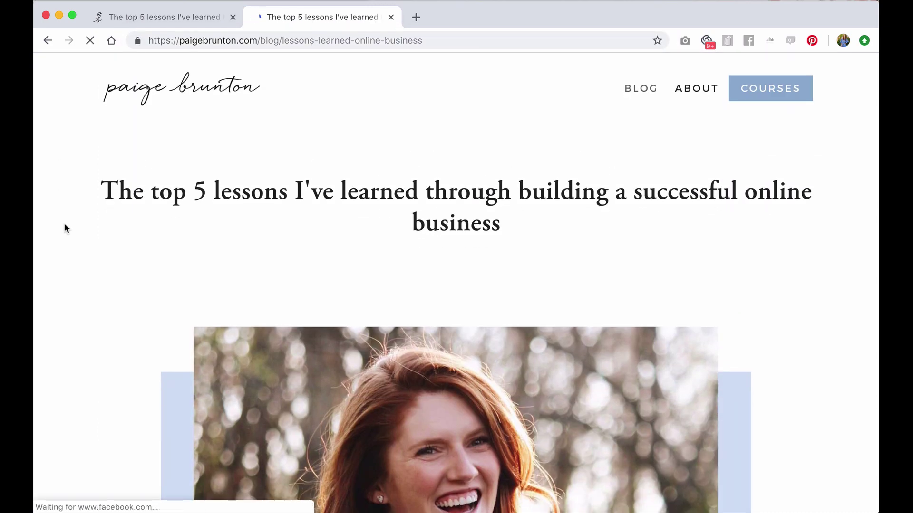
click(812, 41)
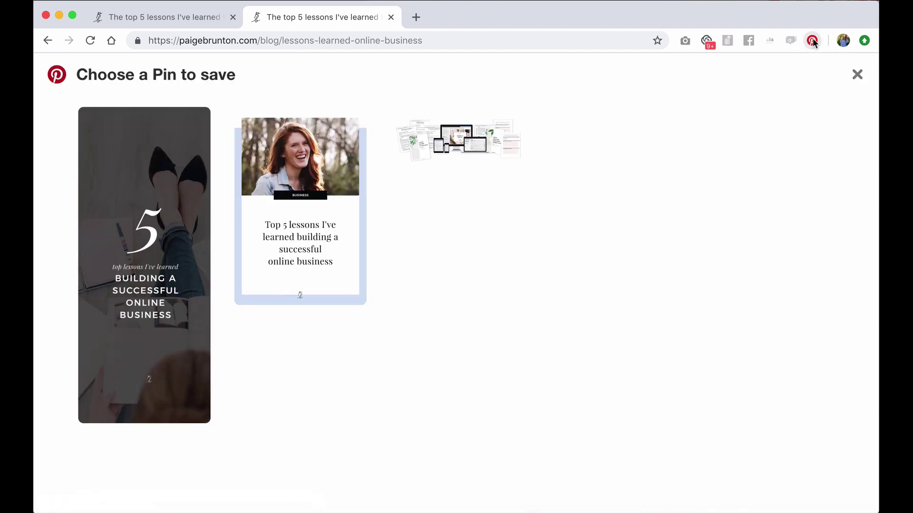
mouse_move(281, 208)
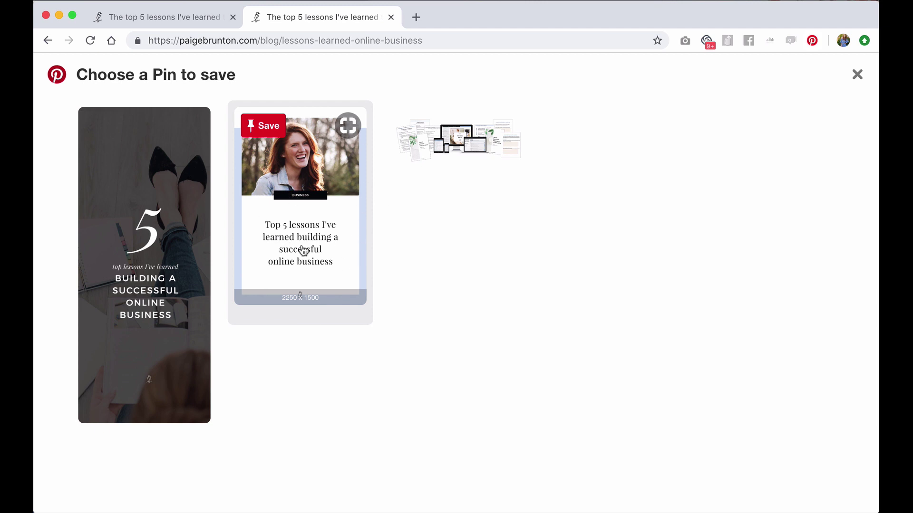
mouse_move(126, 160)
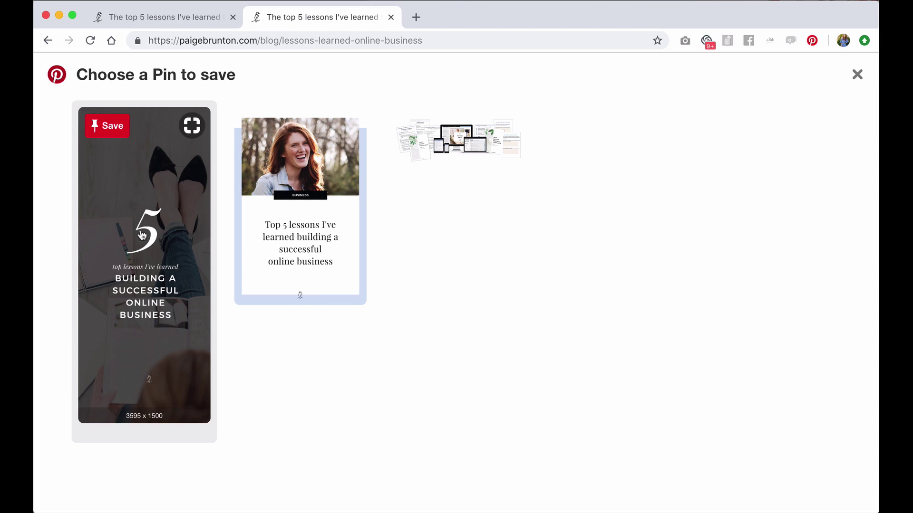
Close the pin chooser, confirm no graphic shows on the live post, then reopen it
click(858, 74)
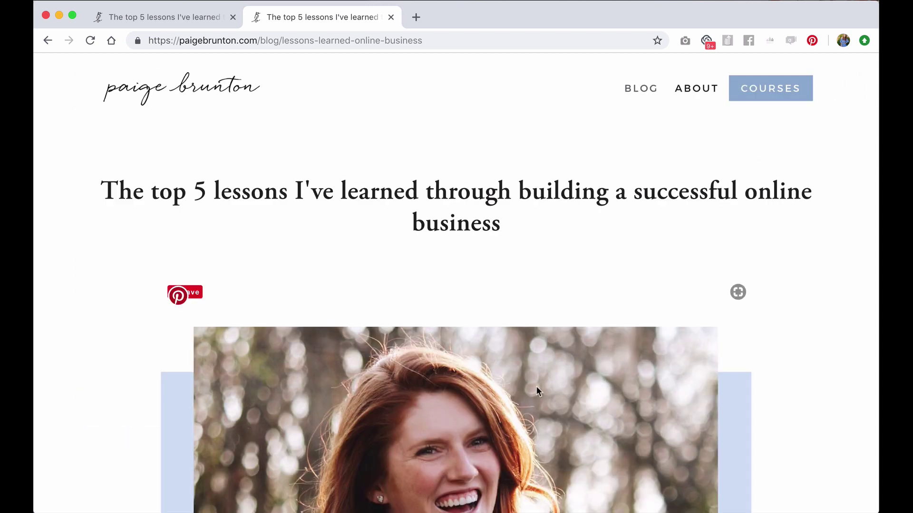
scroll(537, 392, down, 20)
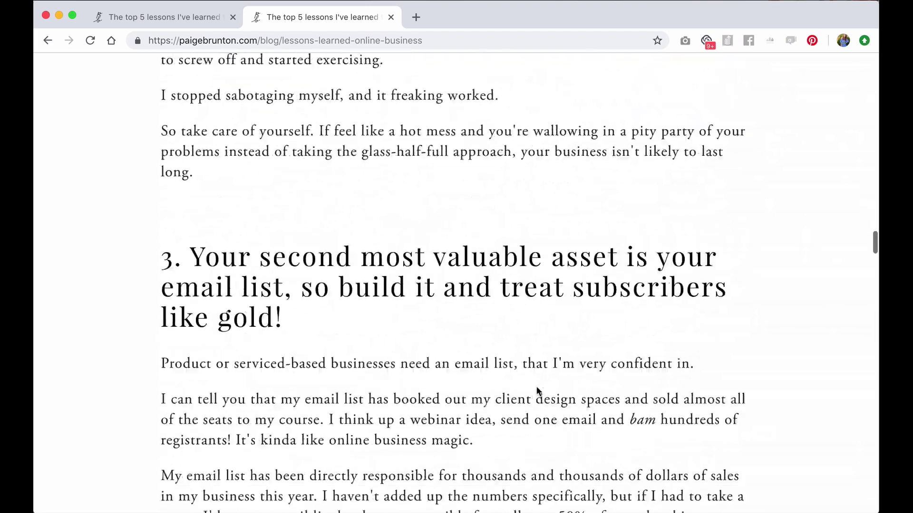
scroll(536, 392, down, 20)
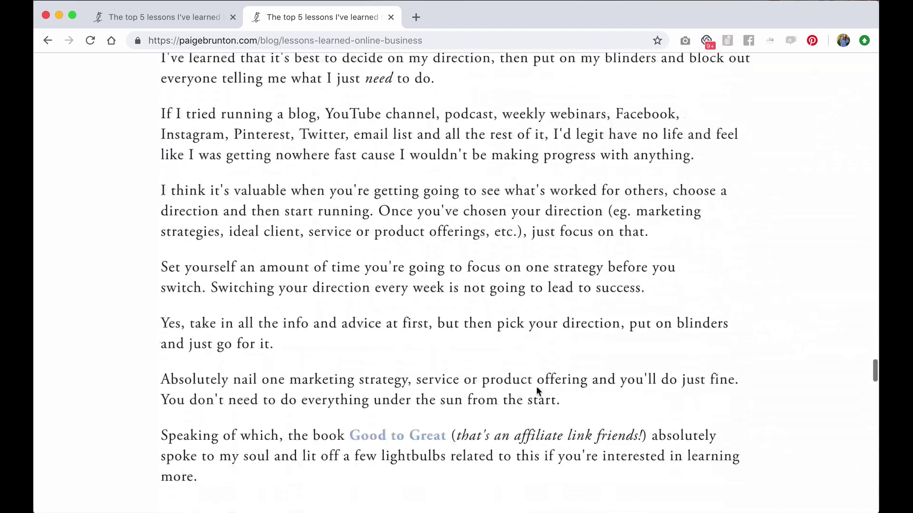
scroll(536, 391, down, 15)
scroll(535, 386, up, 5)
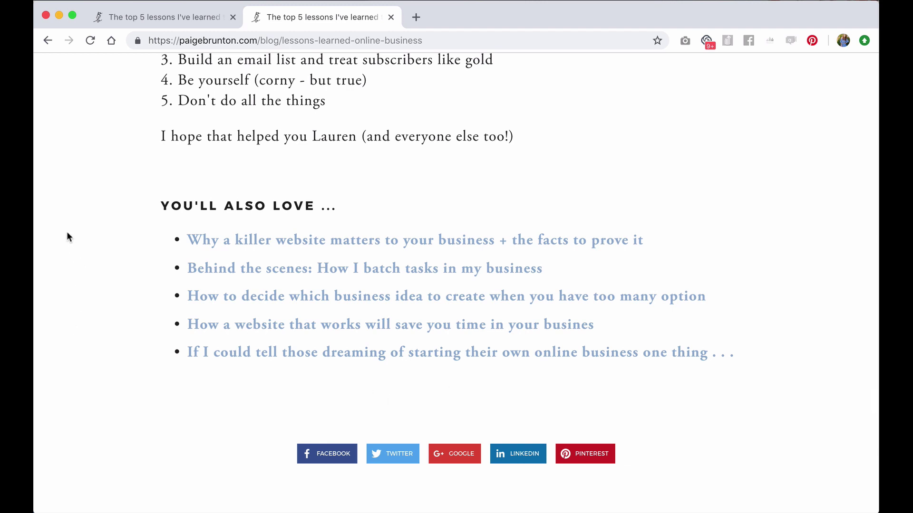
click(811, 40)
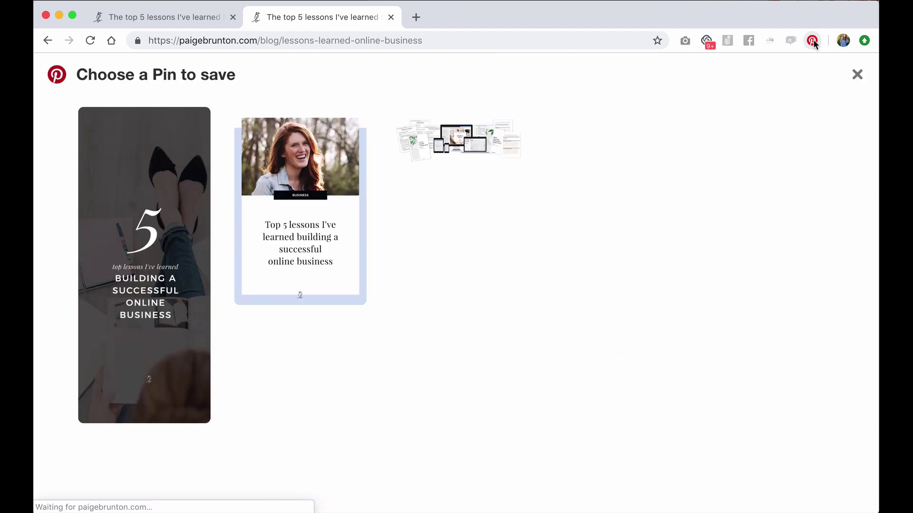